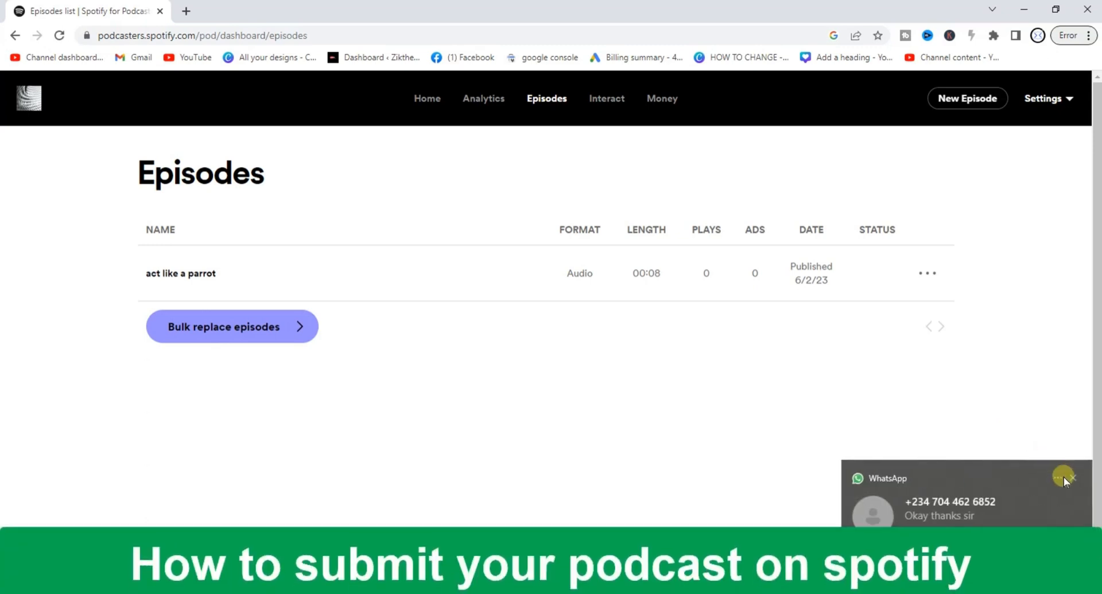
click(1073, 477)
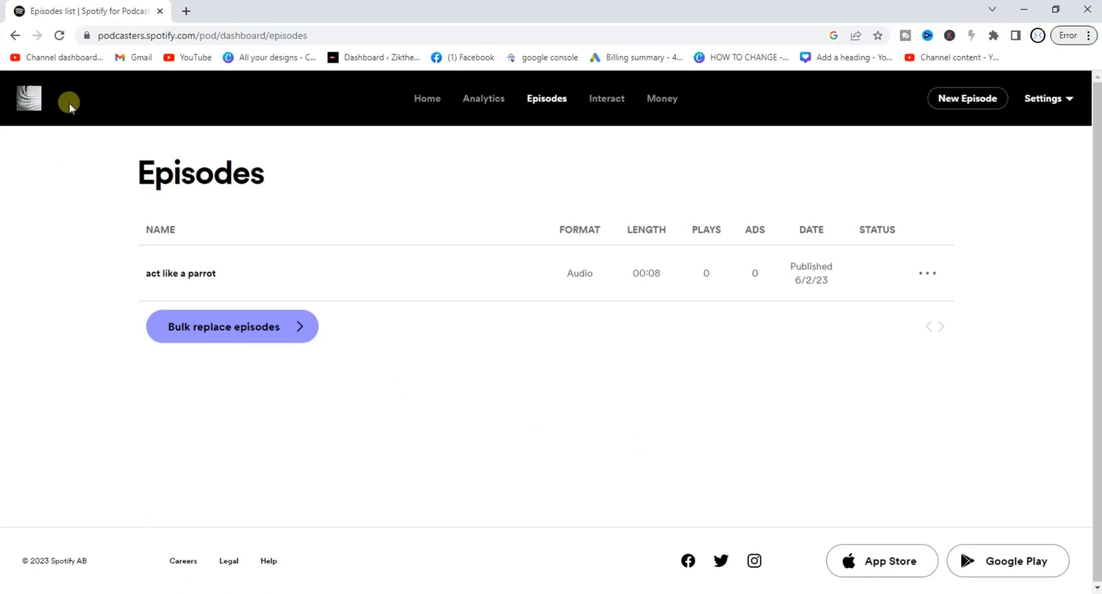
click(186, 12)
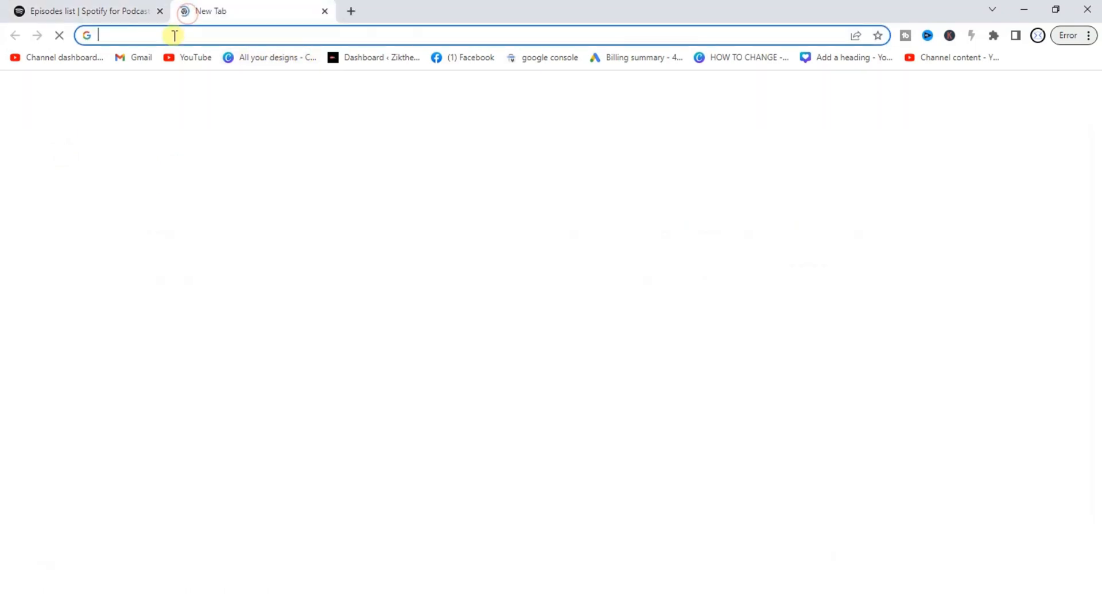
click(170, 35)
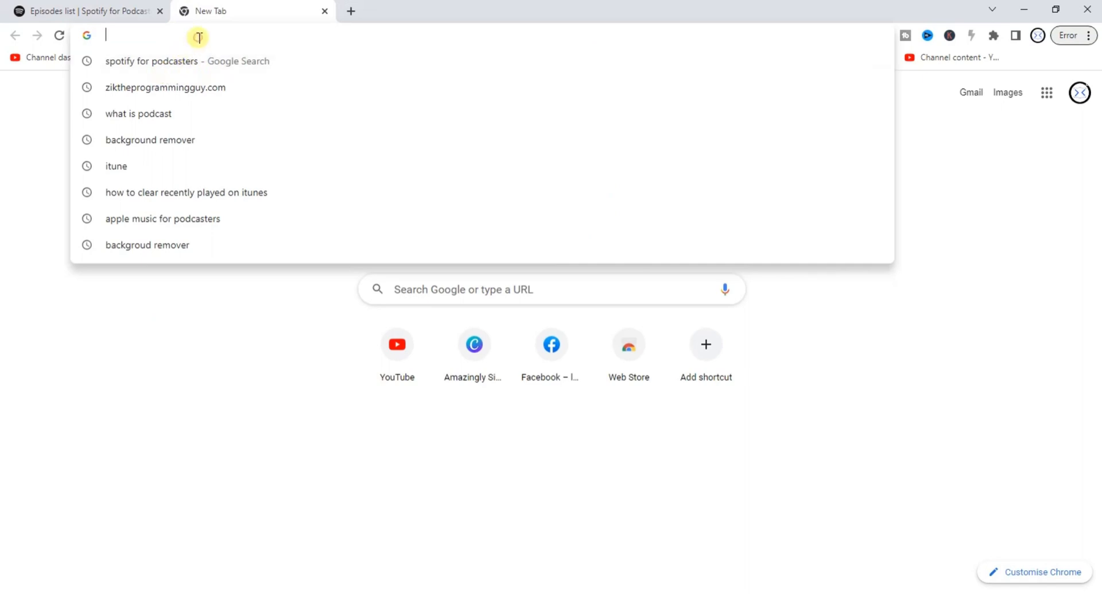
text(https://podcasters.spotify.com/)
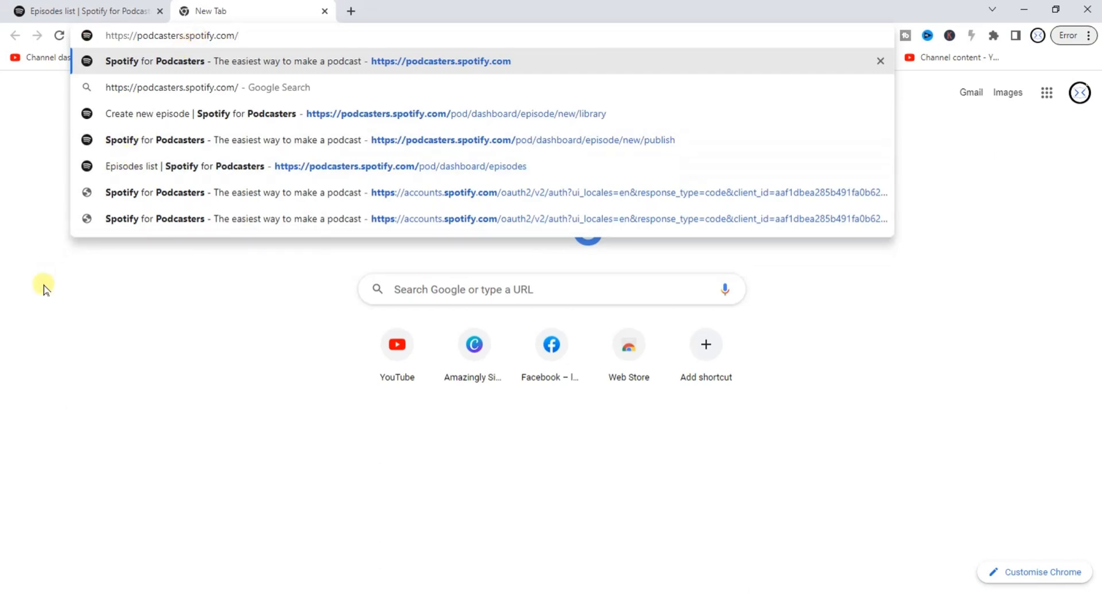
key(Return)
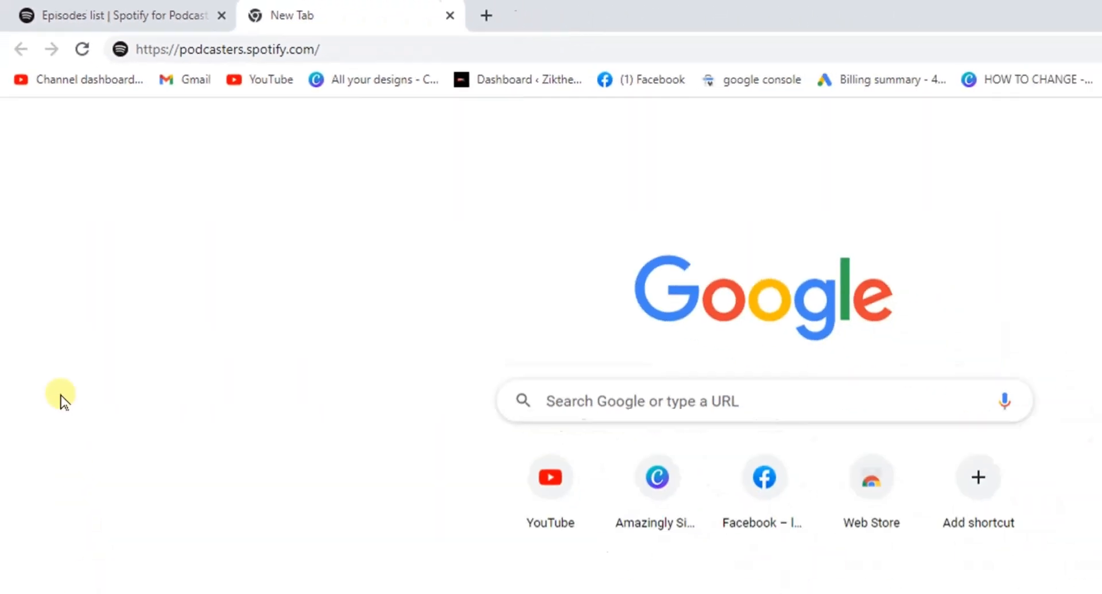
click(307, 36)
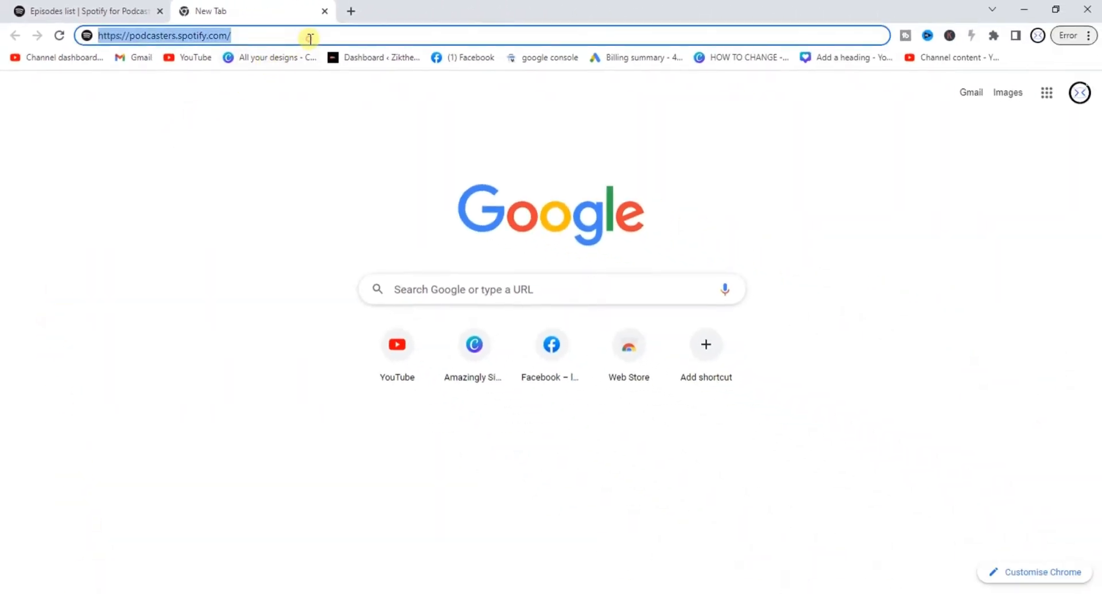
key(Return)
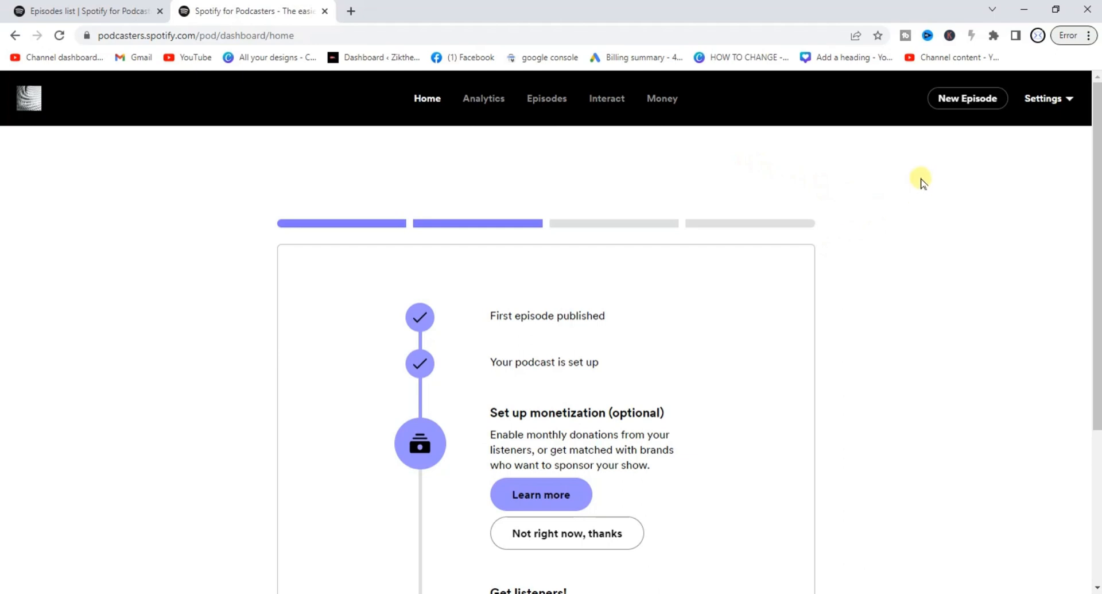
Start a new podcast episode with the option to record and edit audio, and open the recording tool.
click(959, 109)
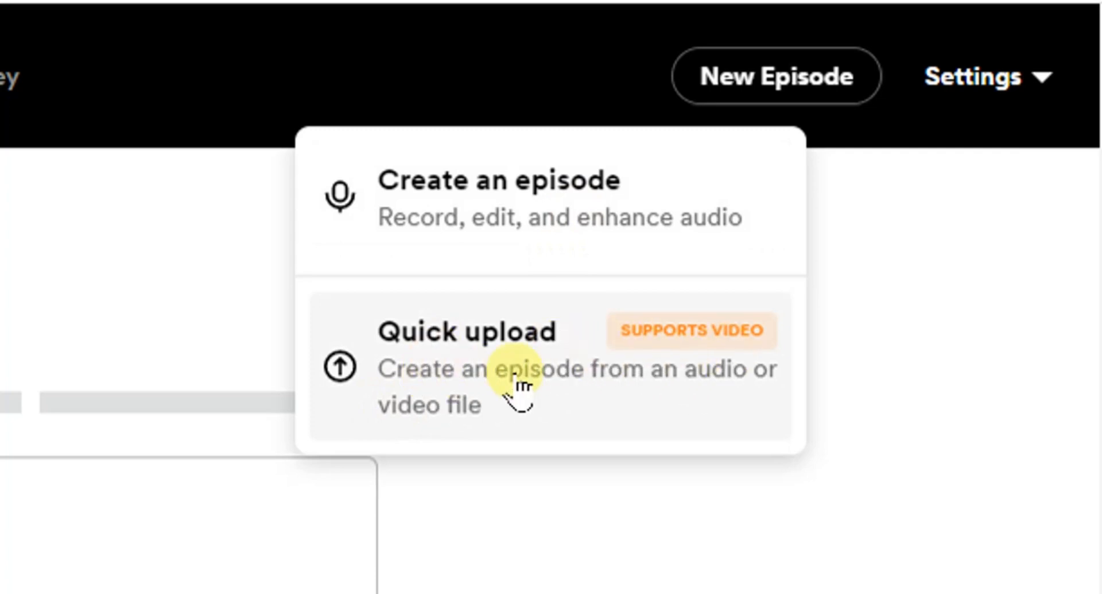
click(540, 256)
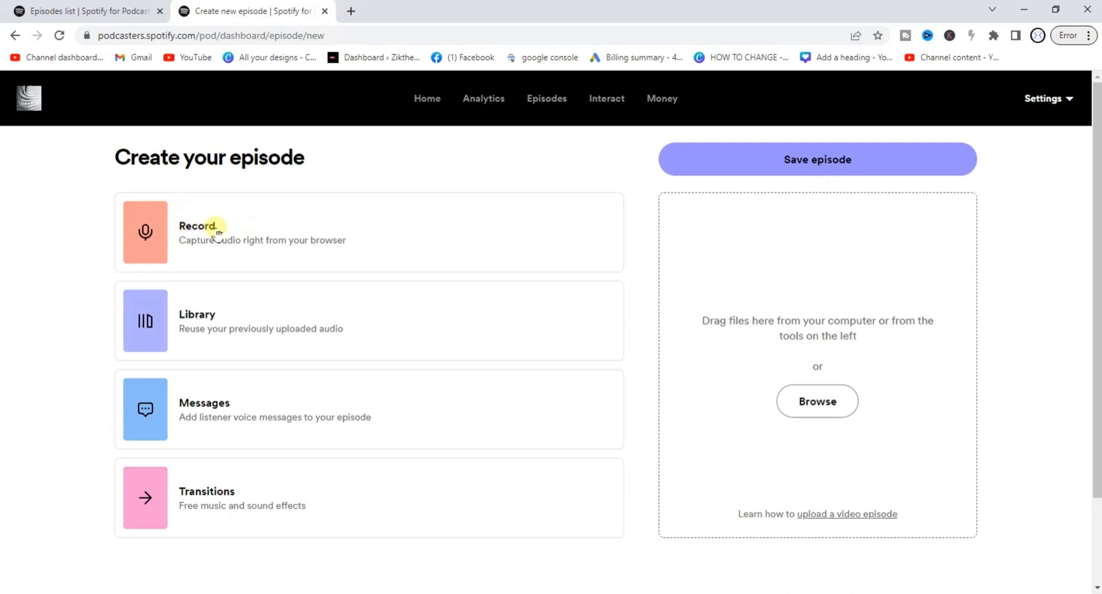
click(192, 205)
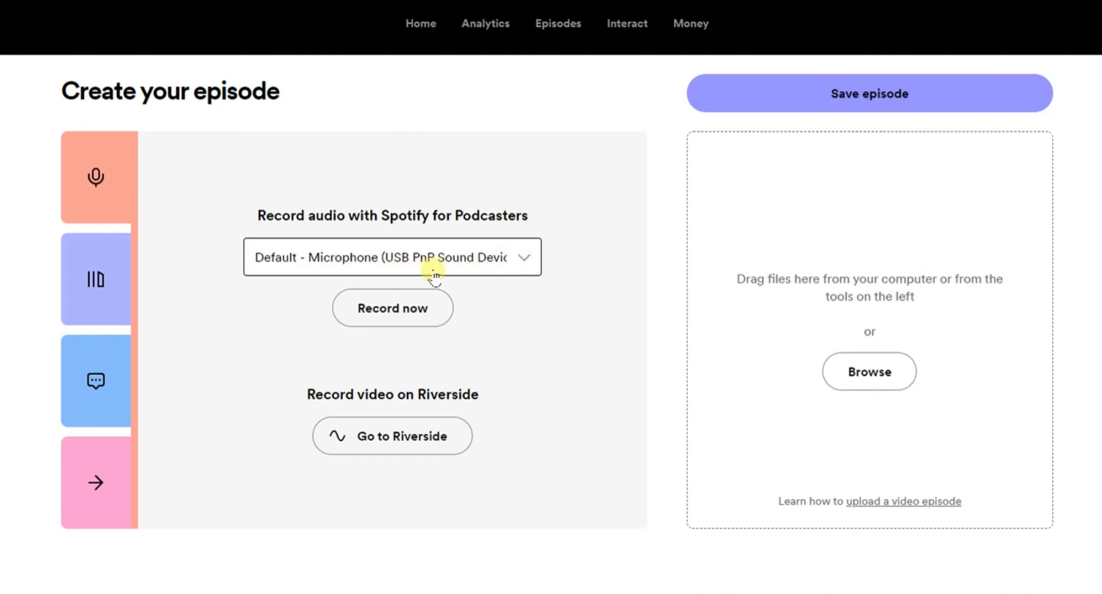
Select Microphone (USB PnP Sound Device) (8086:0808) as the audio source and record a clip about 7 seconds long.
click(523, 257)
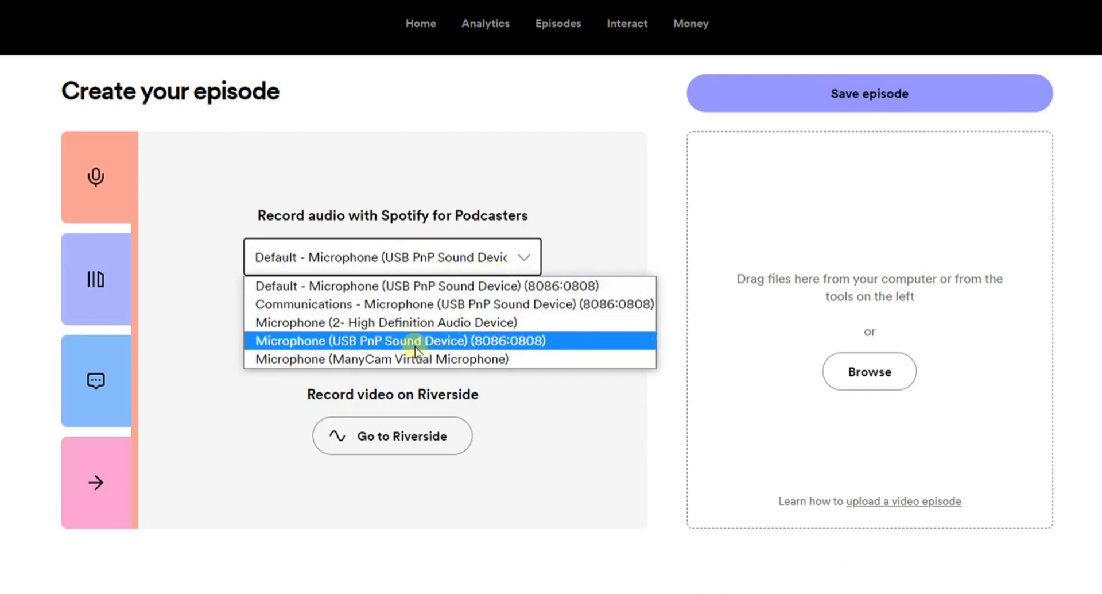
click(433, 341)
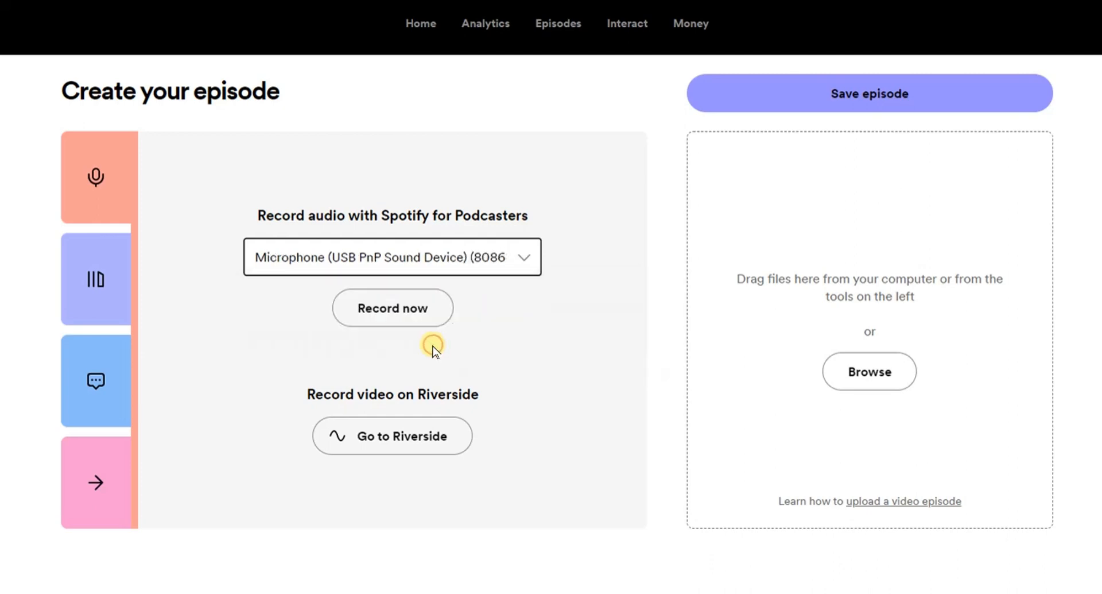
click(519, 262)
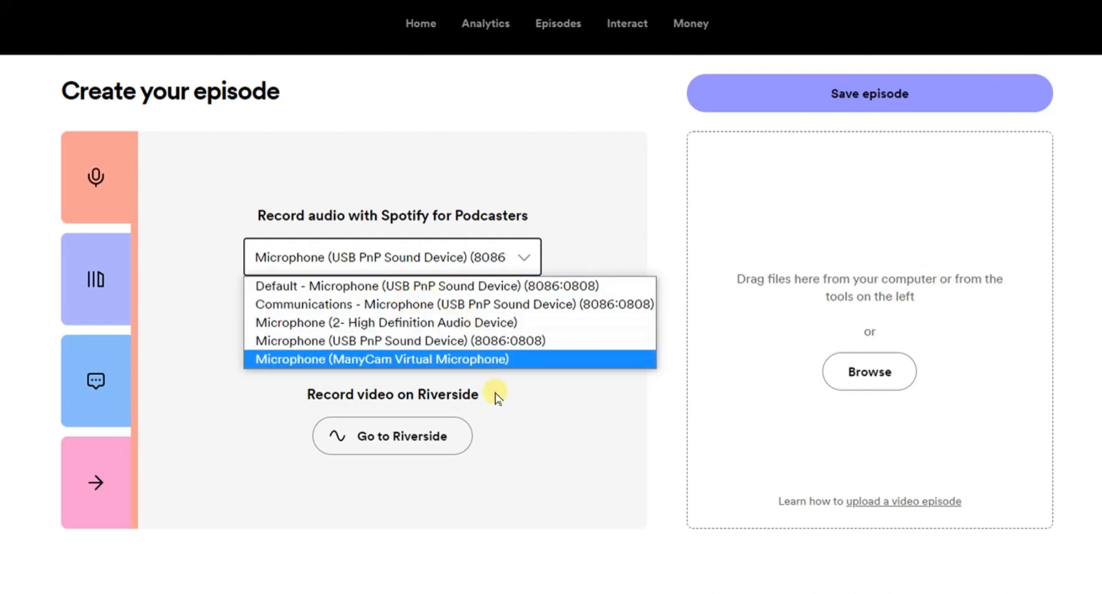
click(601, 432)
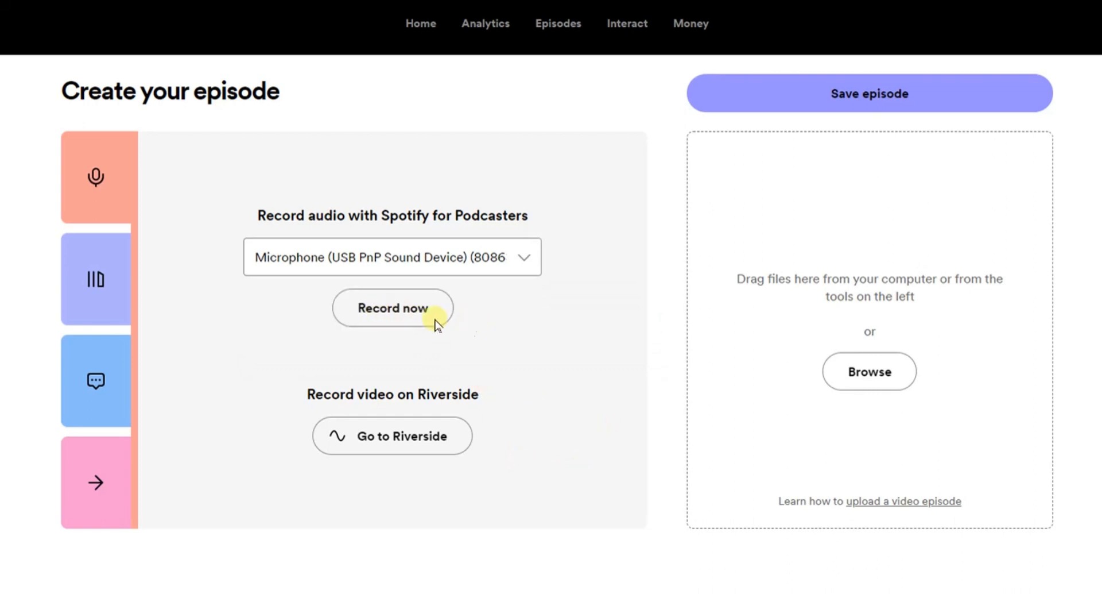
click(381, 310)
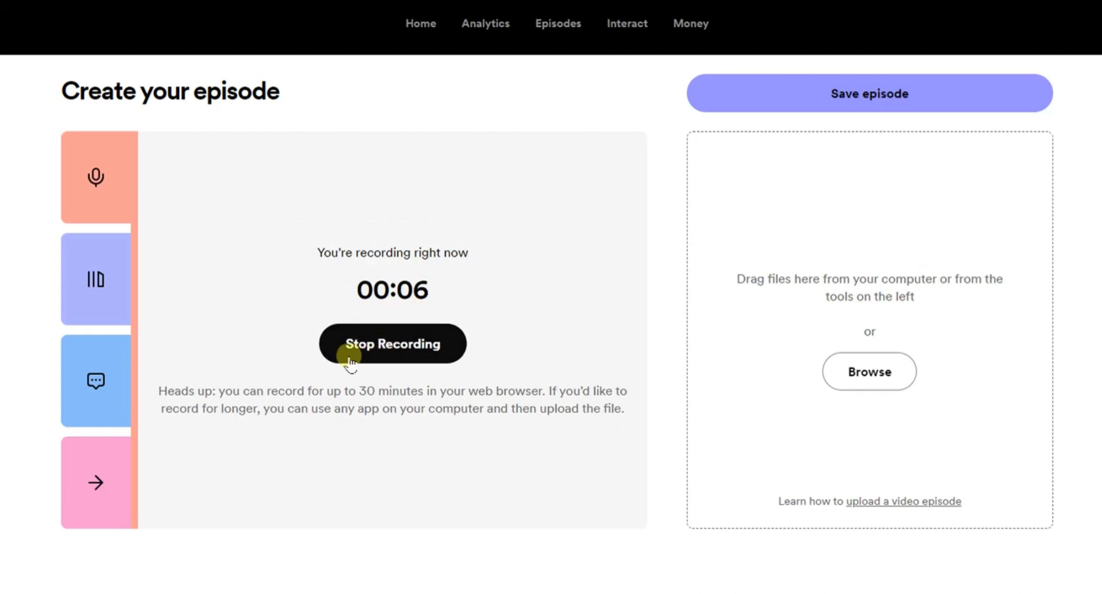
click(386, 354)
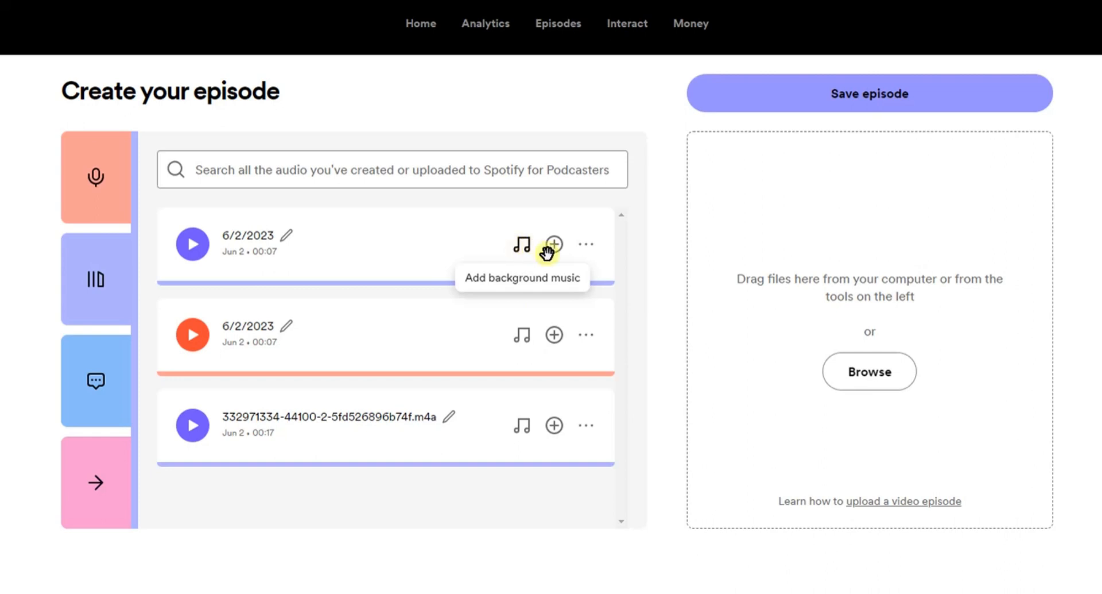
Add the first 6/2/2023 library clip to the episode, save the episode, and dismiss the Q&A notice.
click(587, 244)
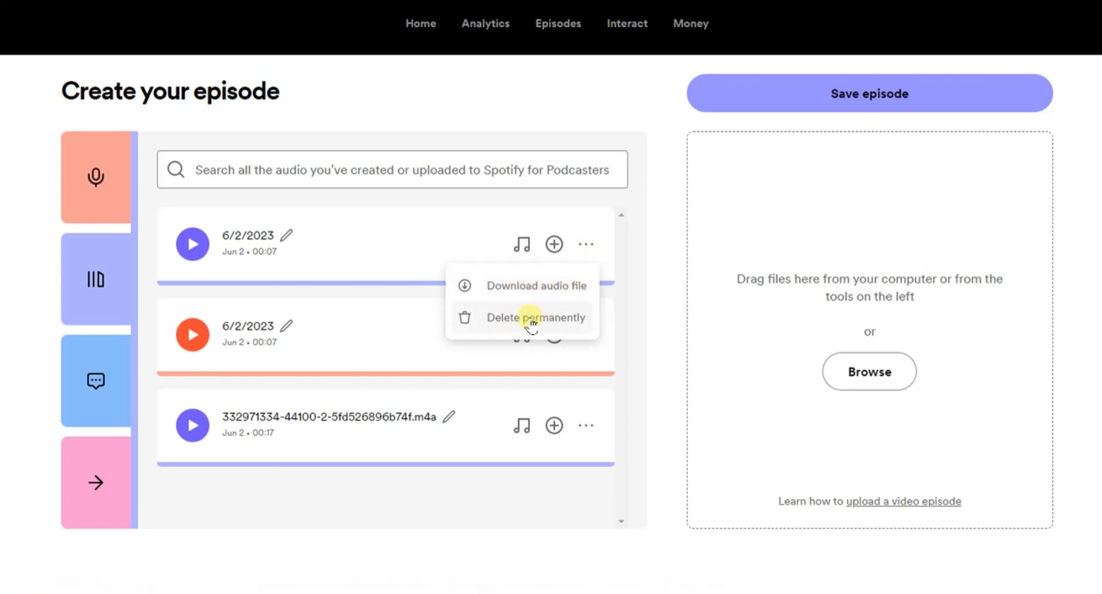
click(390, 298)
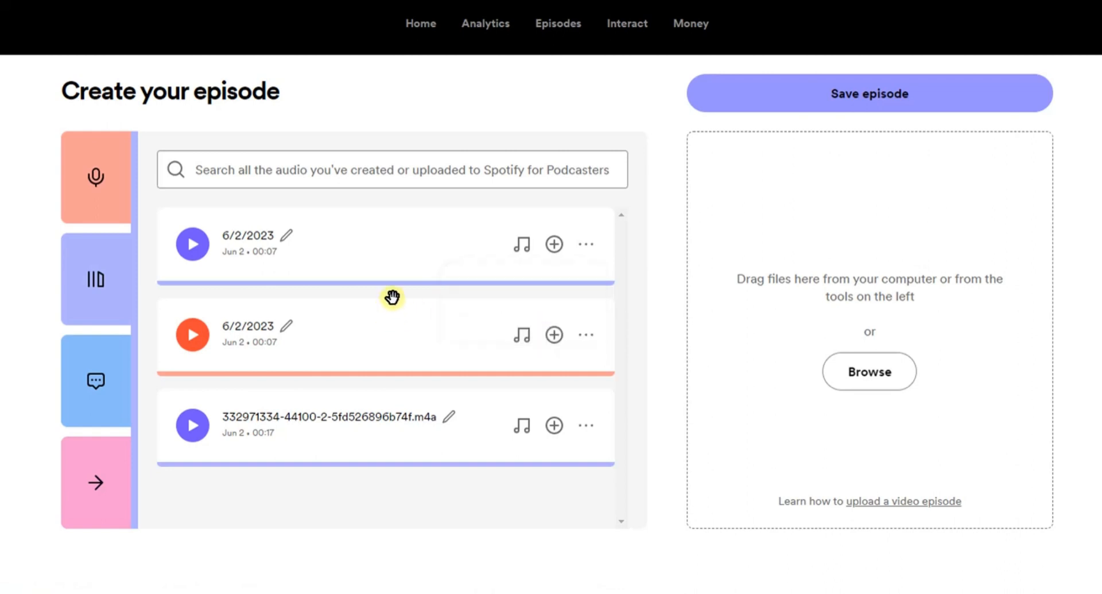
click(554, 245)
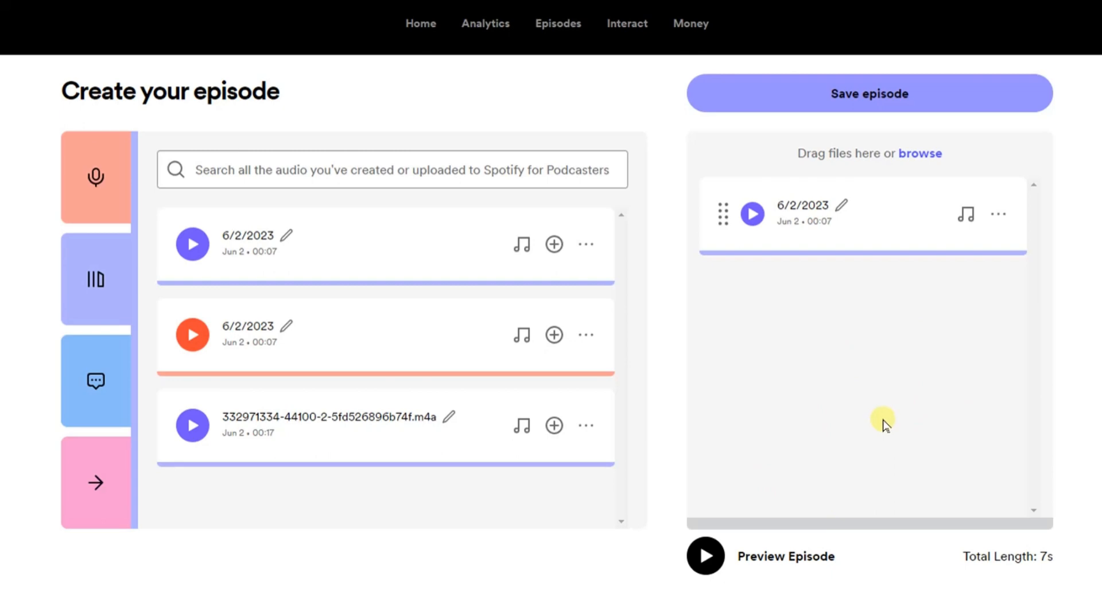
click(894, 108)
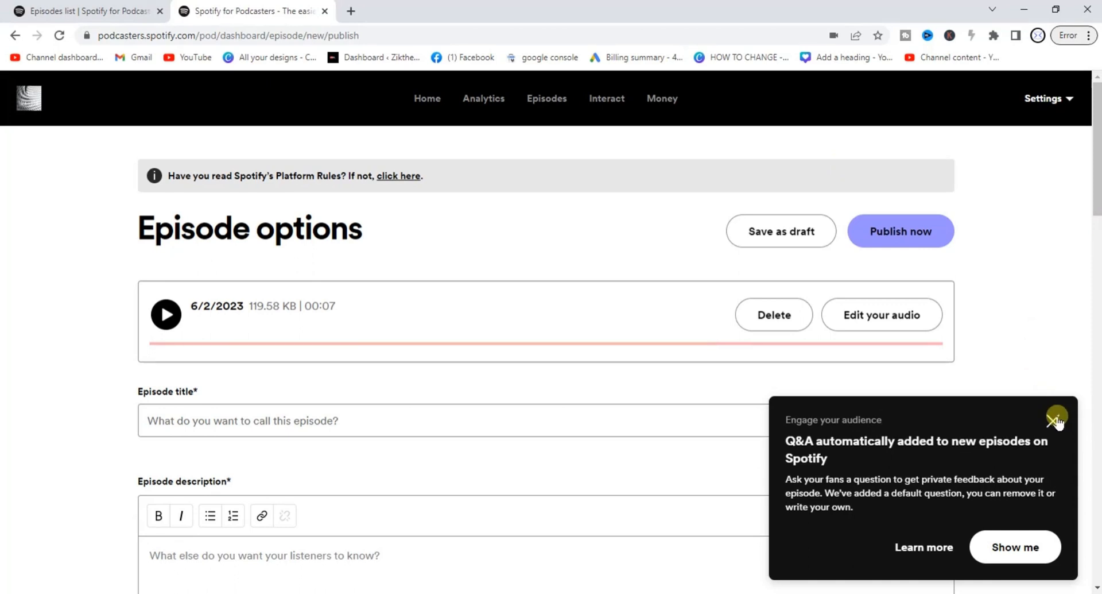
click(1056, 414)
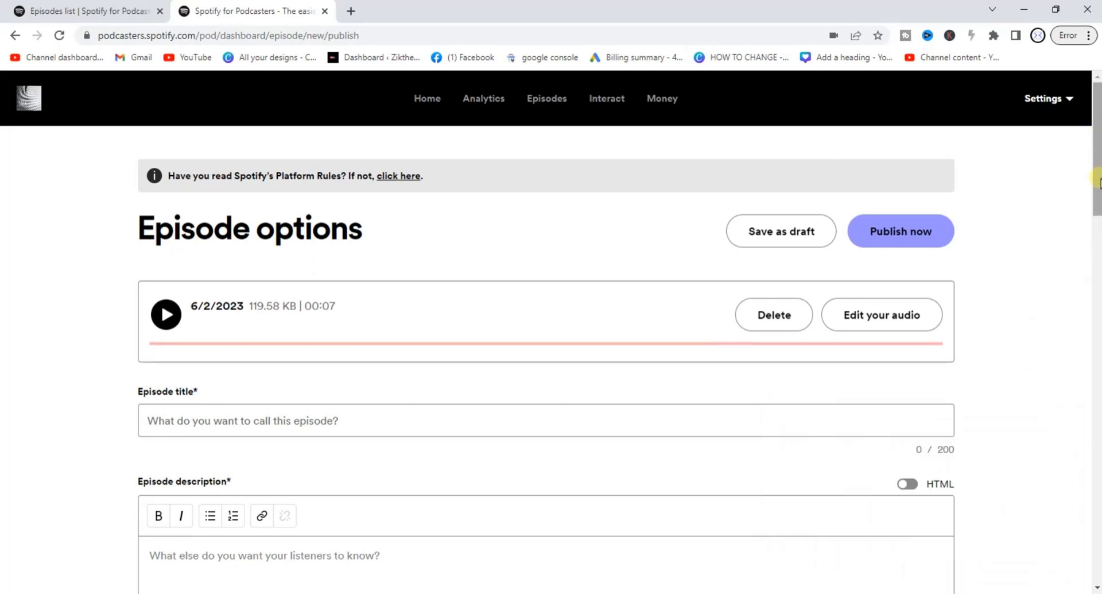
Enter "talk like a man" as the episode title.
drag(1096, 183, 1097, 212)
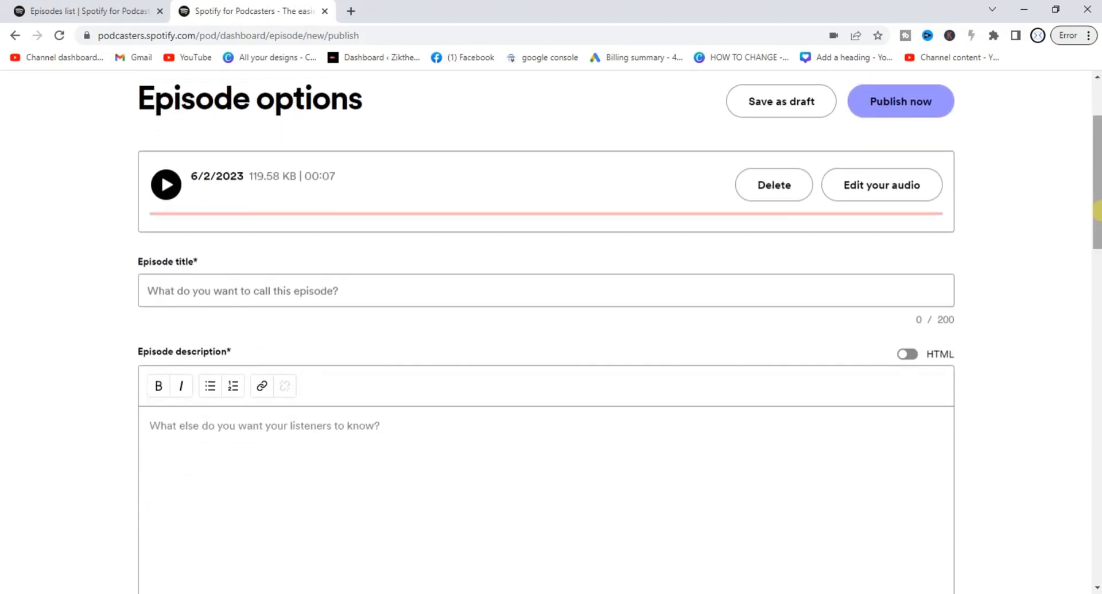
click(218, 289)
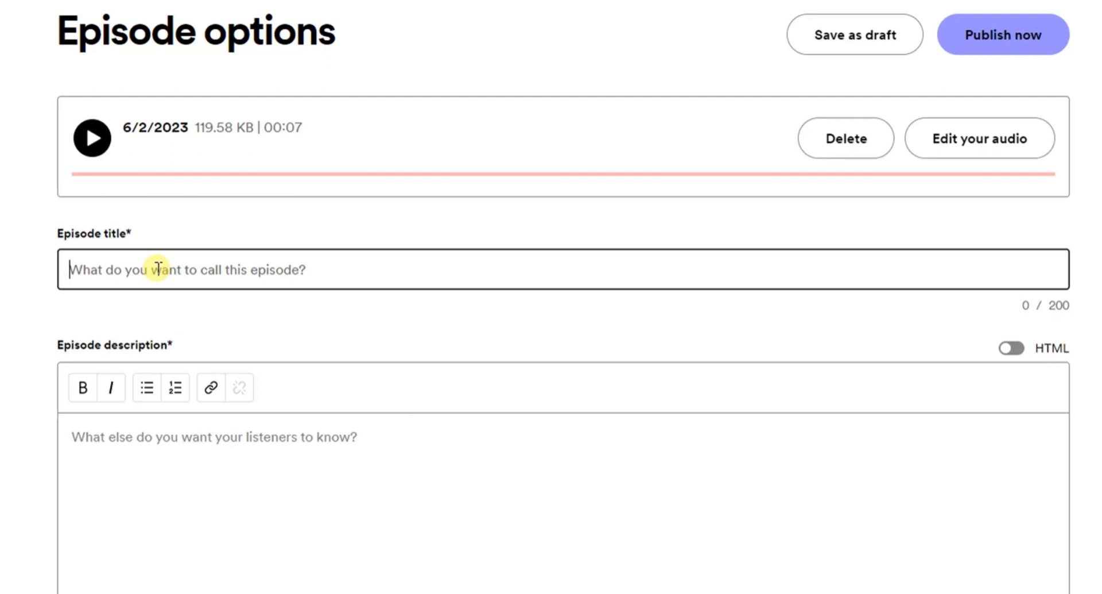
text(talk)
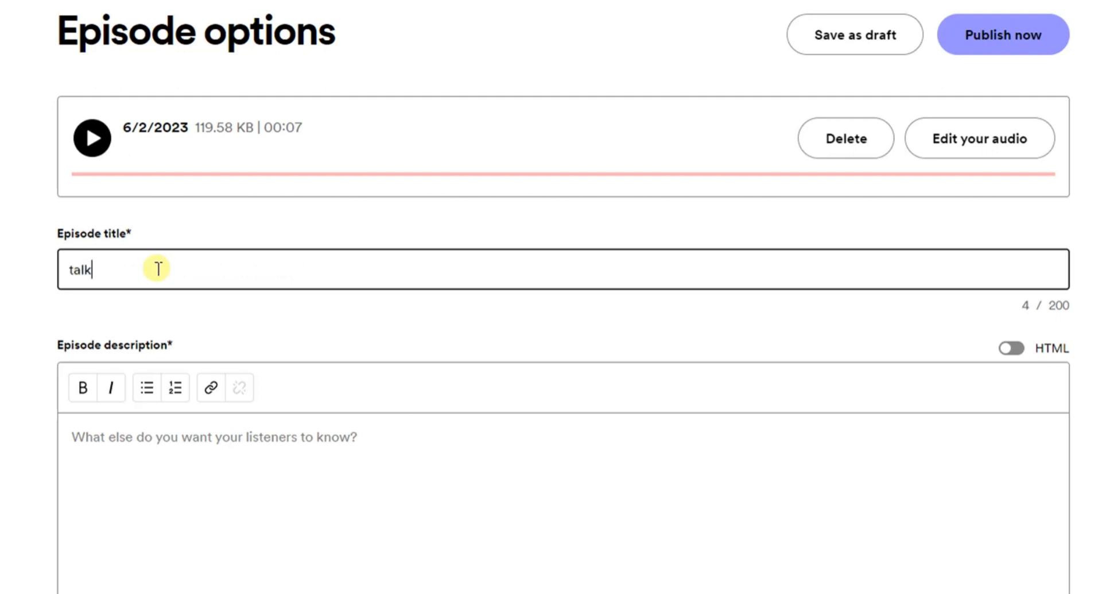
text( likew)
key(BackSpace)
text(a man)
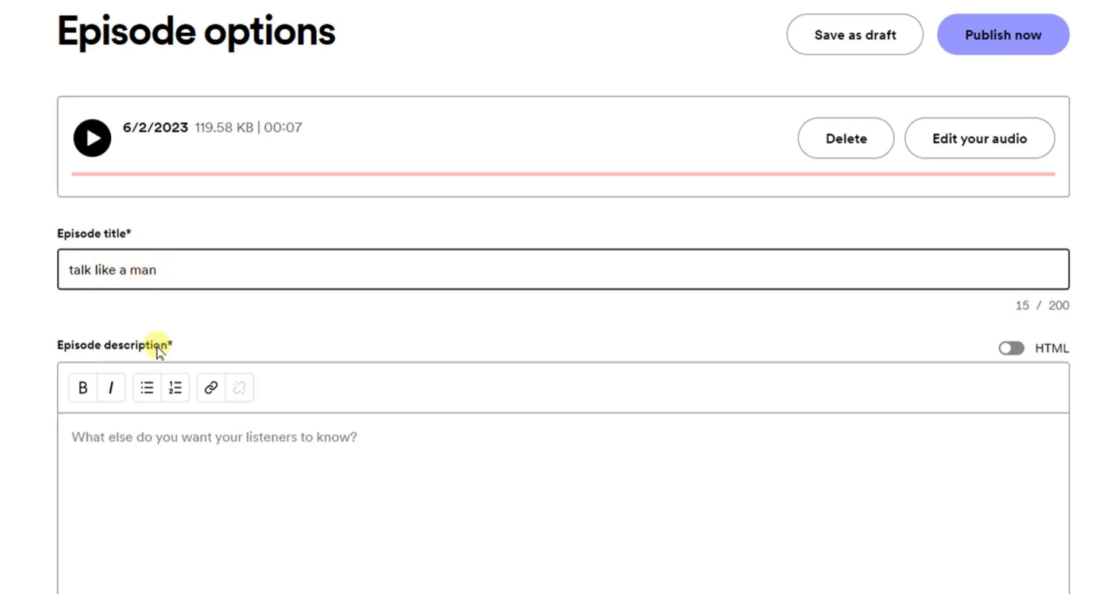
Enter "learn how to talk like a man" as the episode description.
click(145, 440)
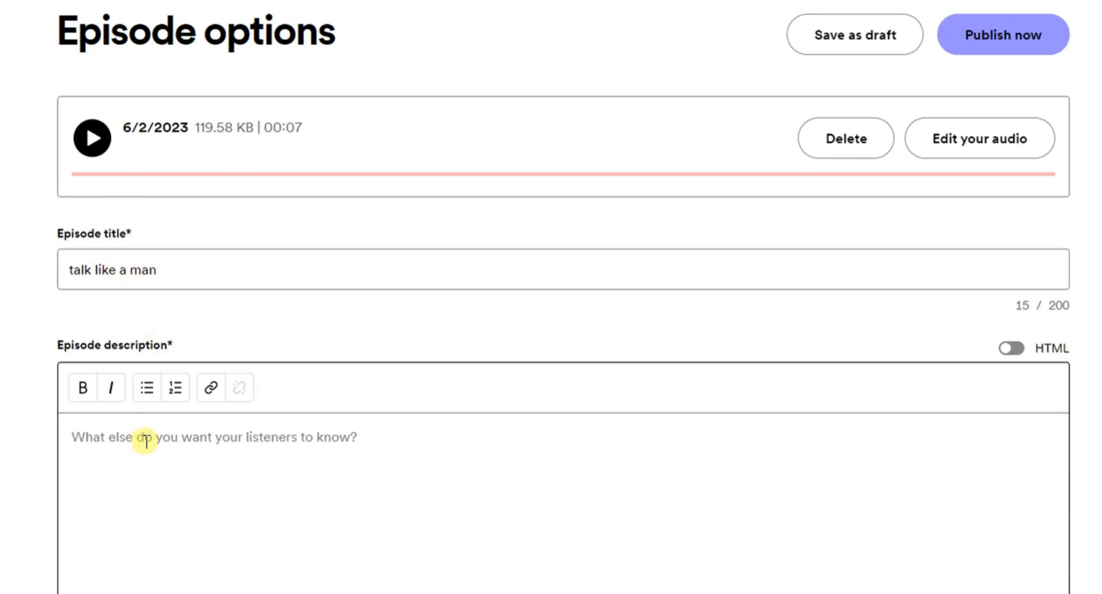
text(le)
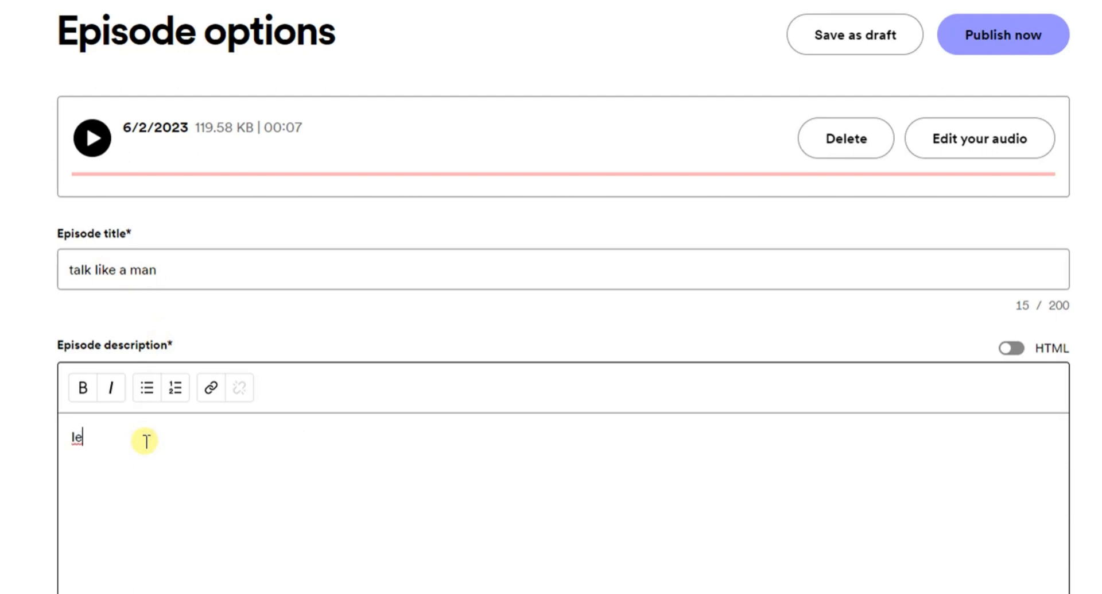
text(arn how to talk)
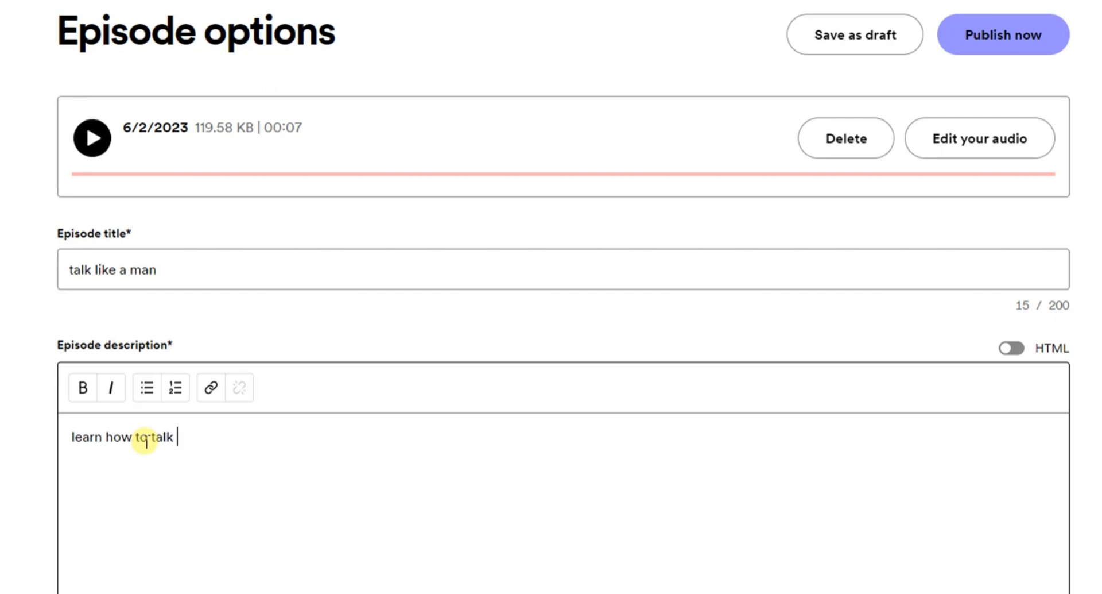
text( like a man)
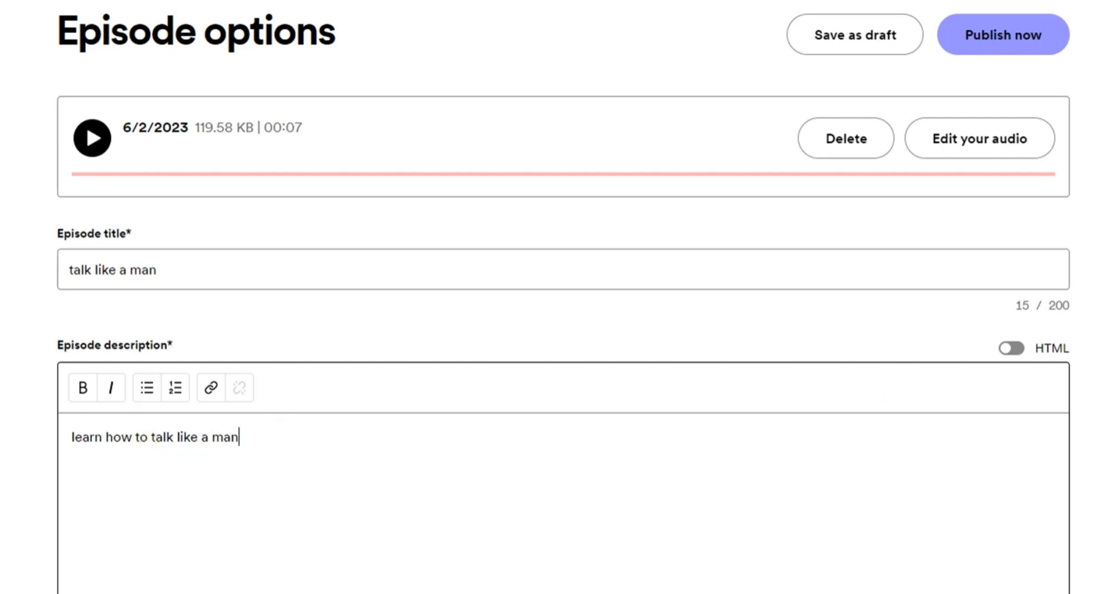
Open the episode's publish date setting and confirm publishing now.
click(1098, 431)
scroll(564, 297, down, 5)
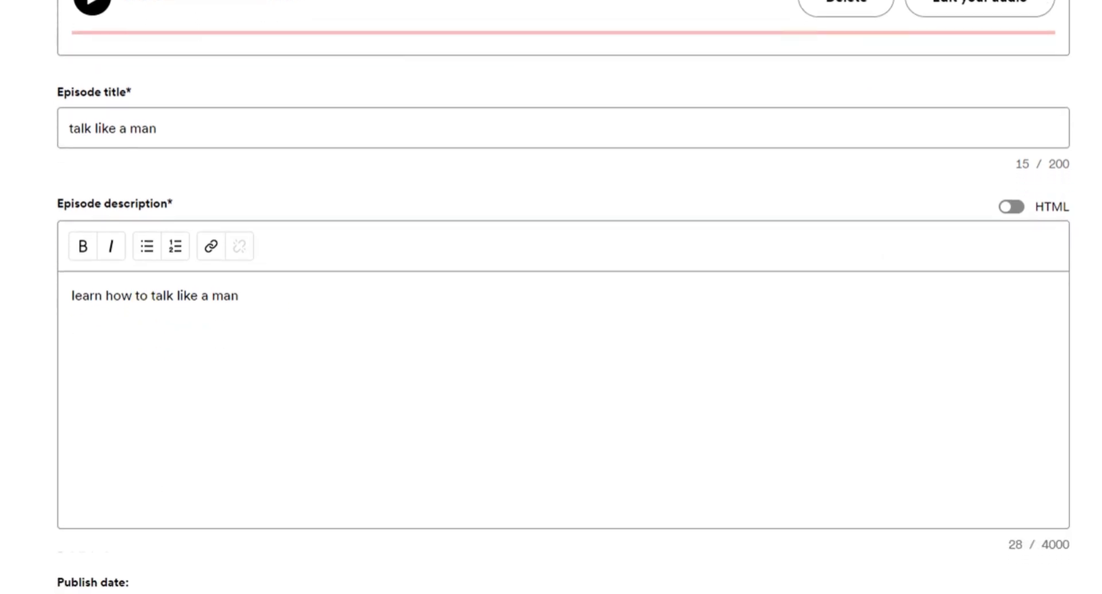
scroll(564, 296, down, 2)
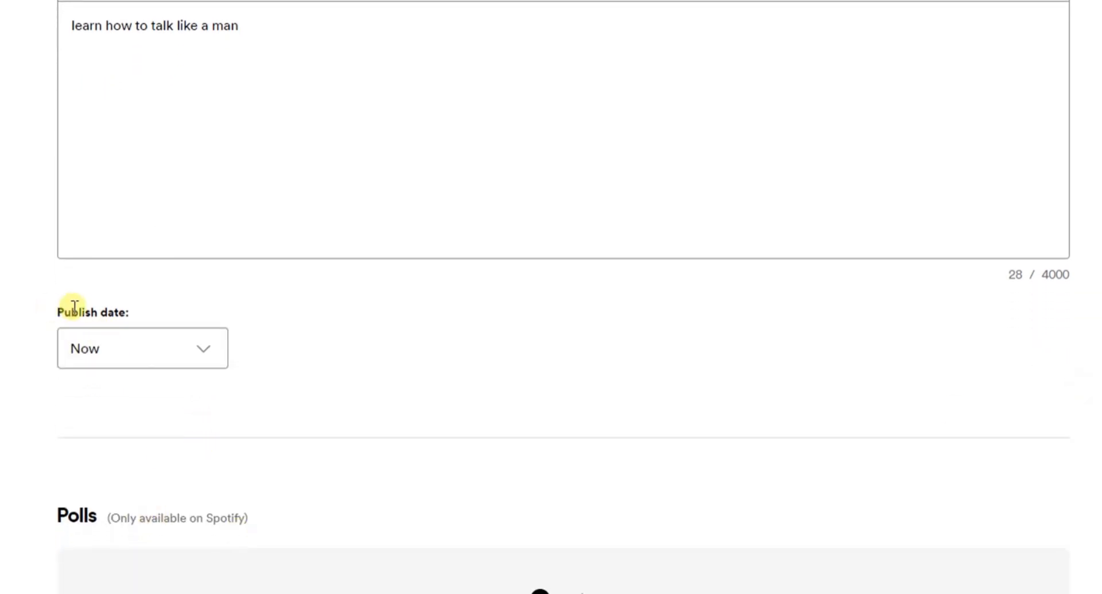
click(205, 353)
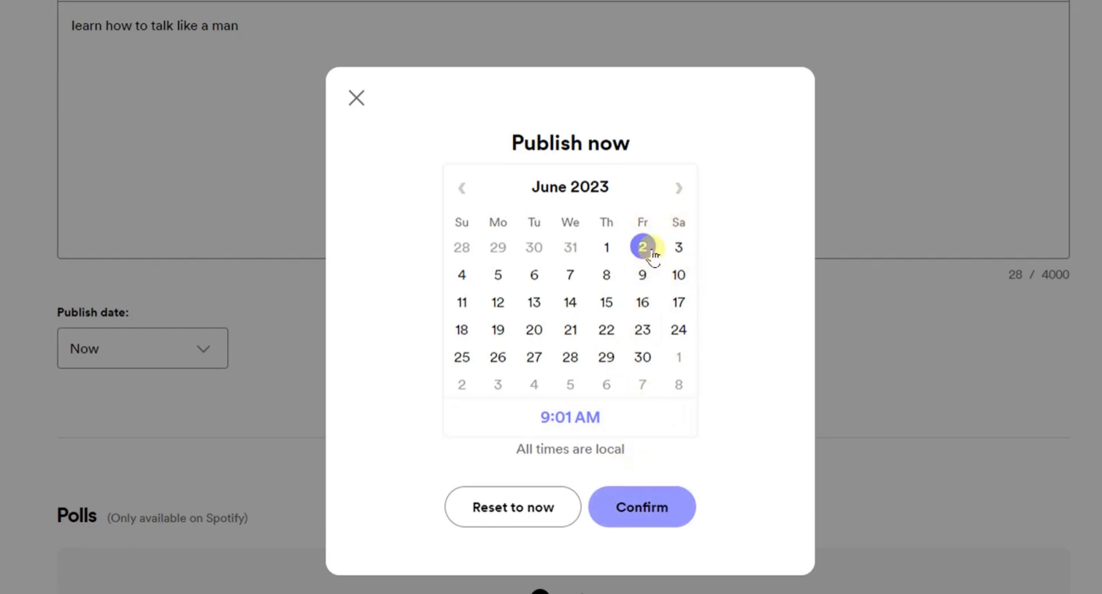
click(640, 509)
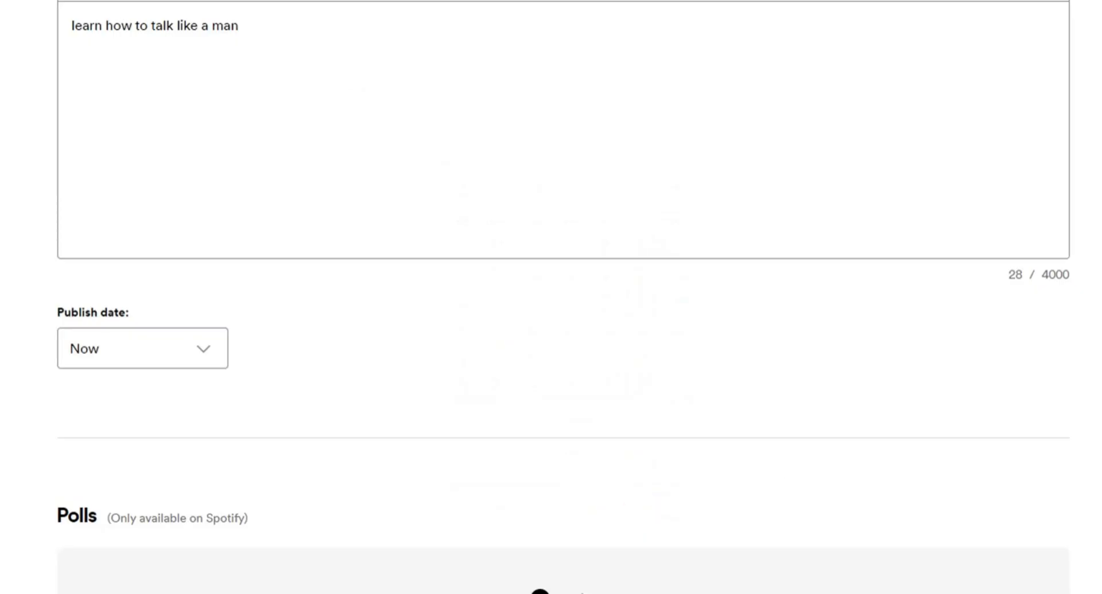
Set both the season number and the episode number to 01 in the episode's optional customization settings.
scroll(563, 345, down, 6)
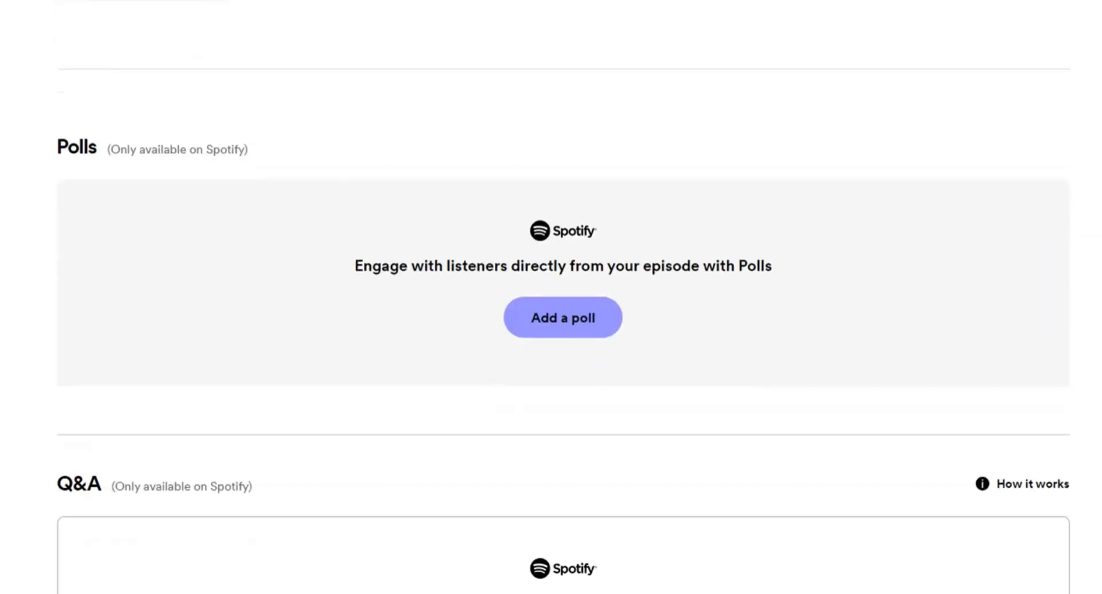
scroll(562, 299, down, 1)
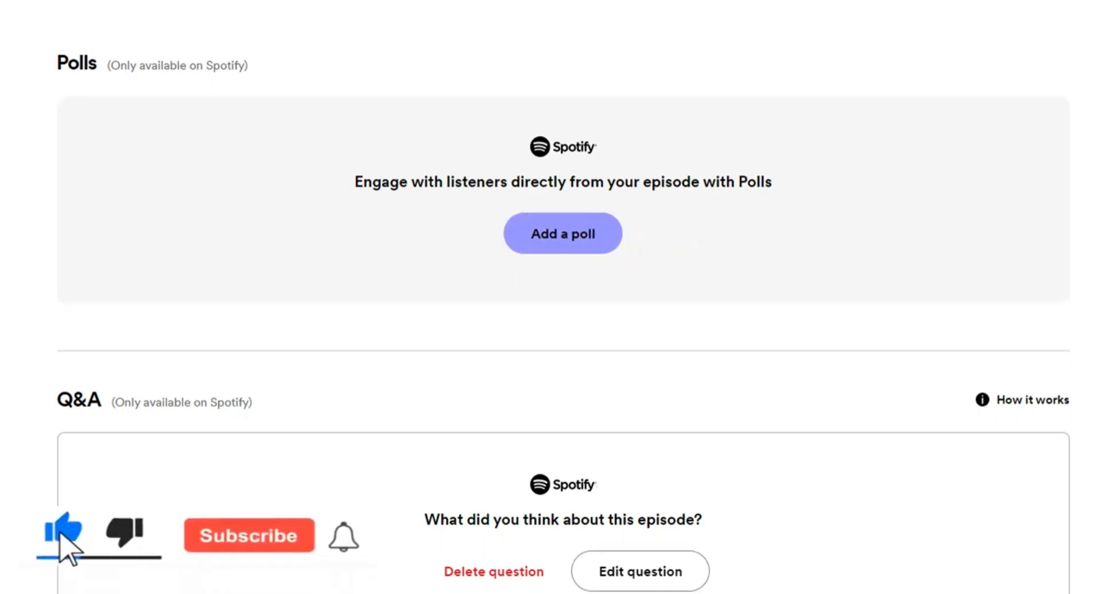
scroll(551, 296, down, 9)
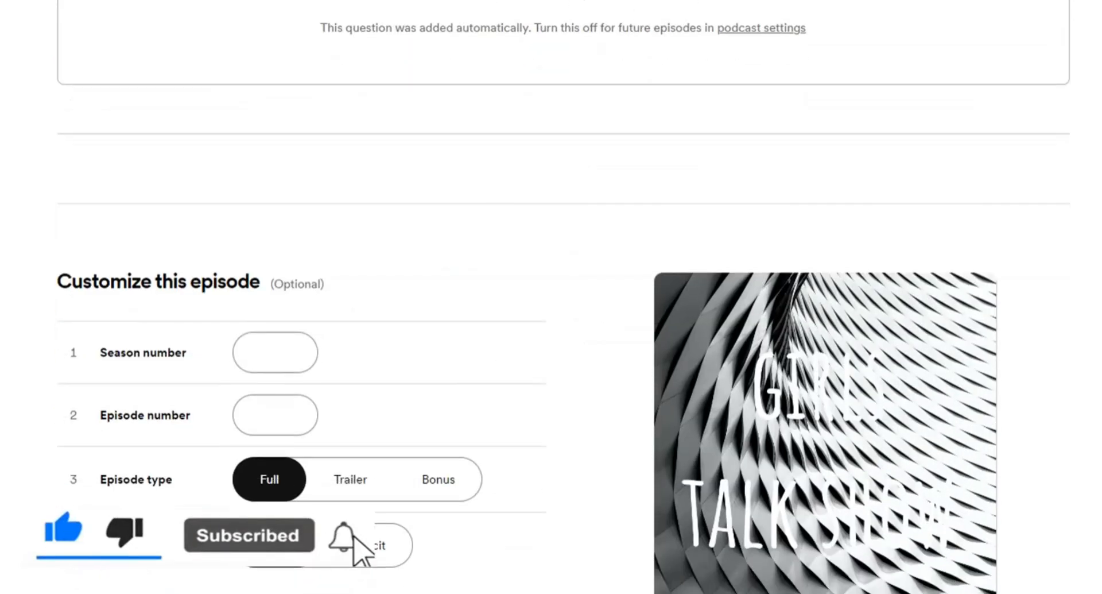
scroll(551, 297, up, 5)
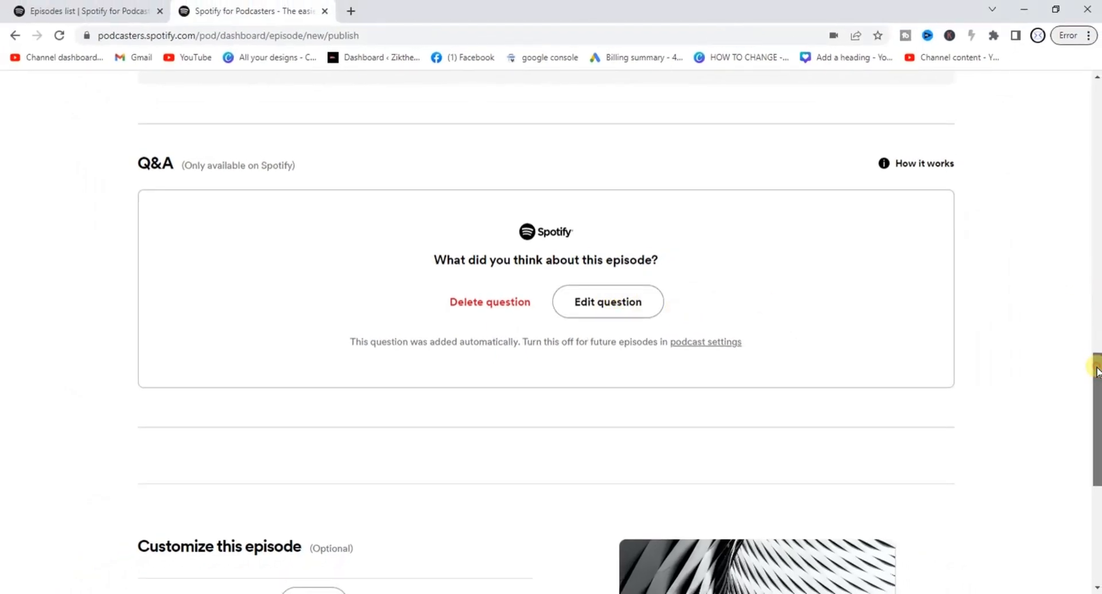
drag(1096, 370, 1098, 445)
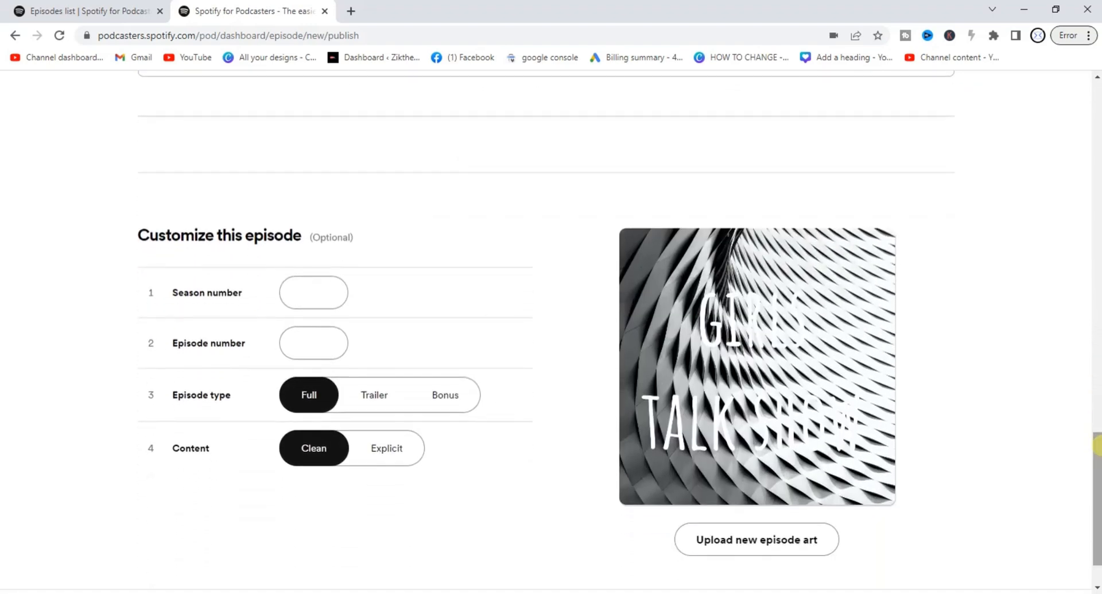
click(333, 292)
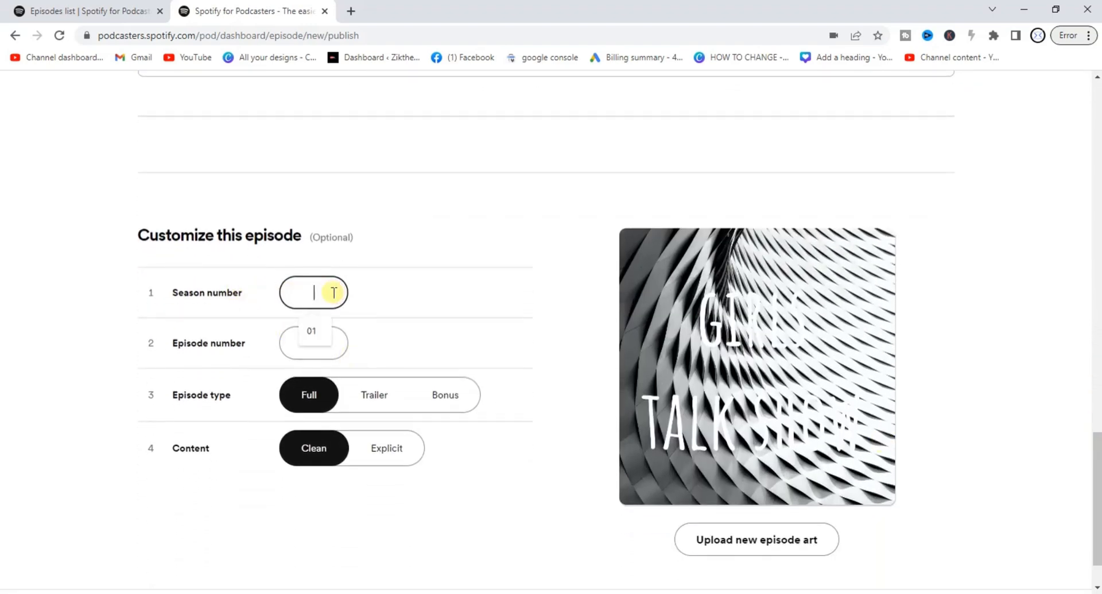
click(318, 332)
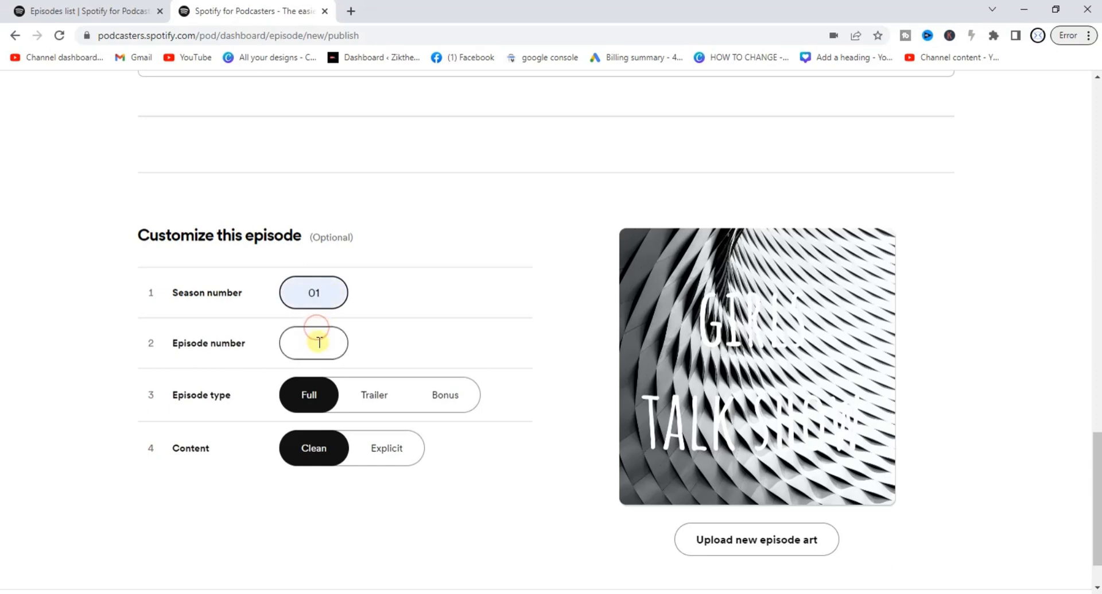
click(317, 342)
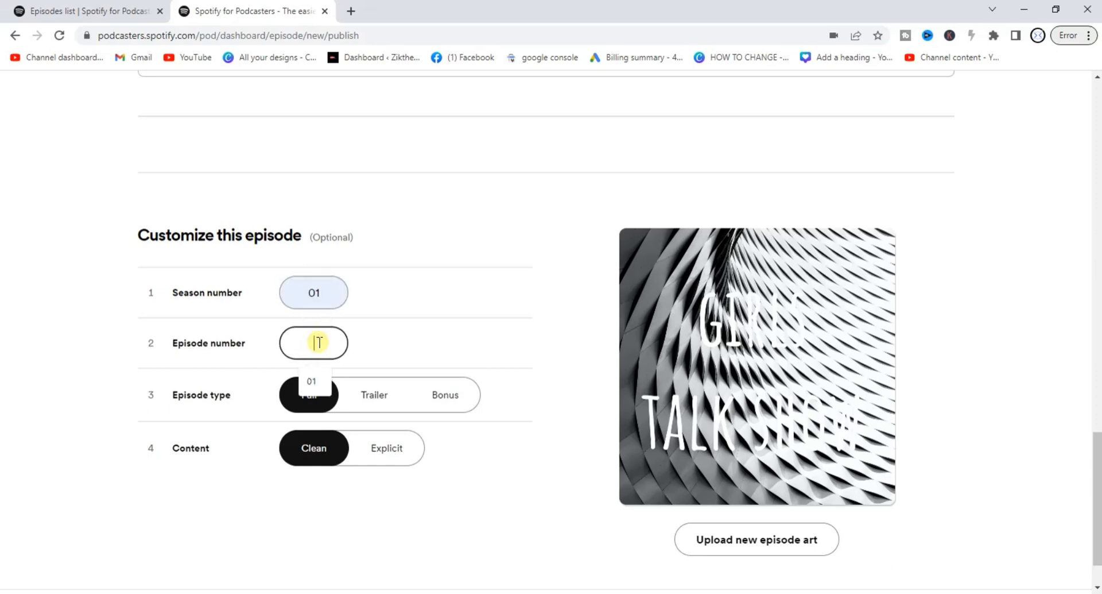
click(311, 381)
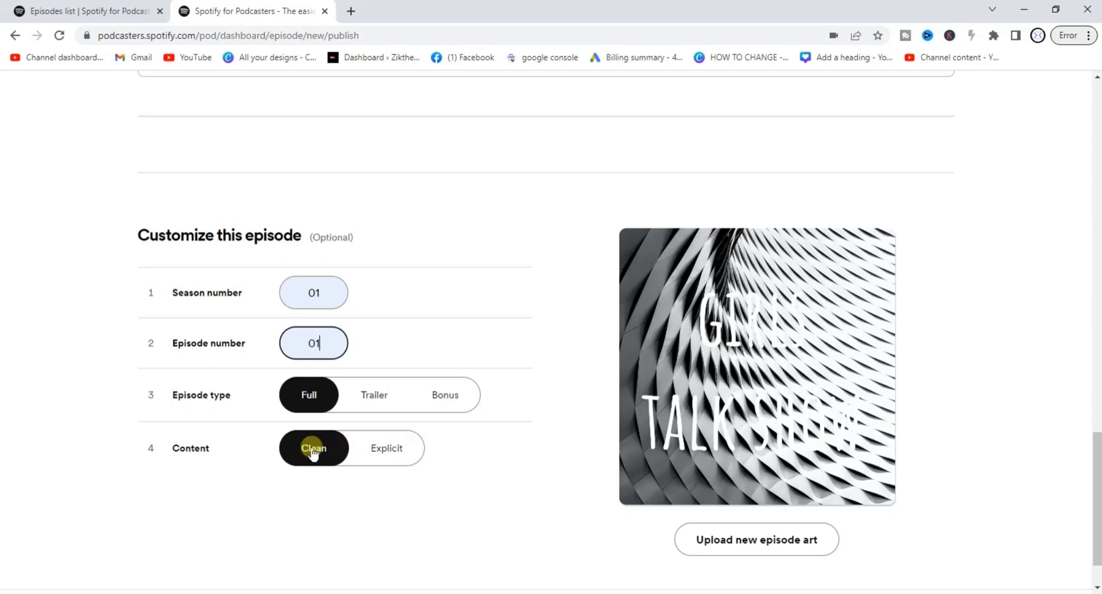
click(990, 394)
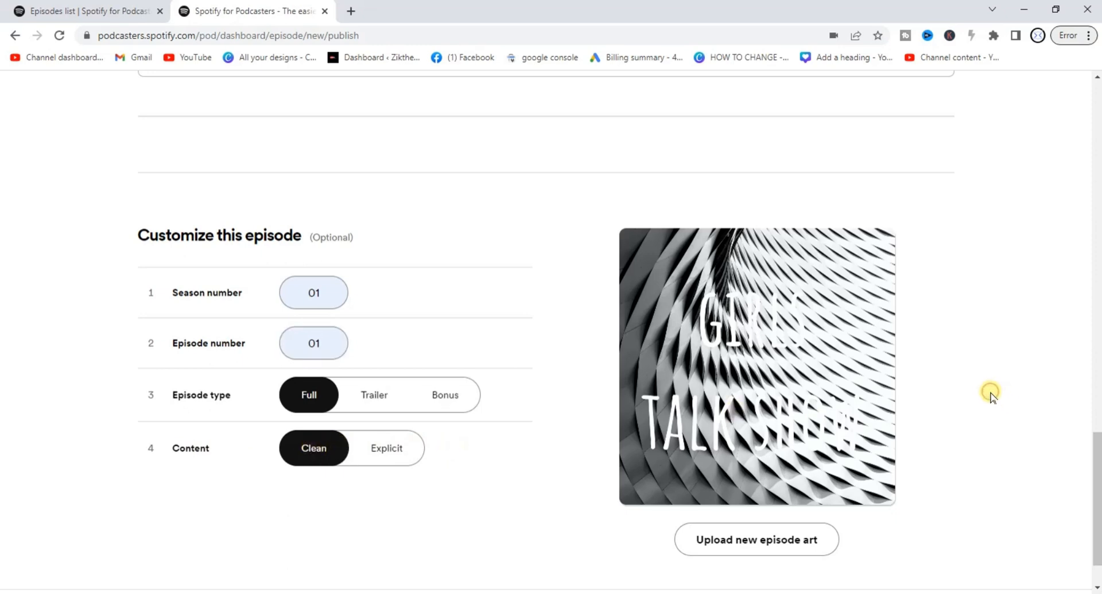
scroll(990, 393, down, 2)
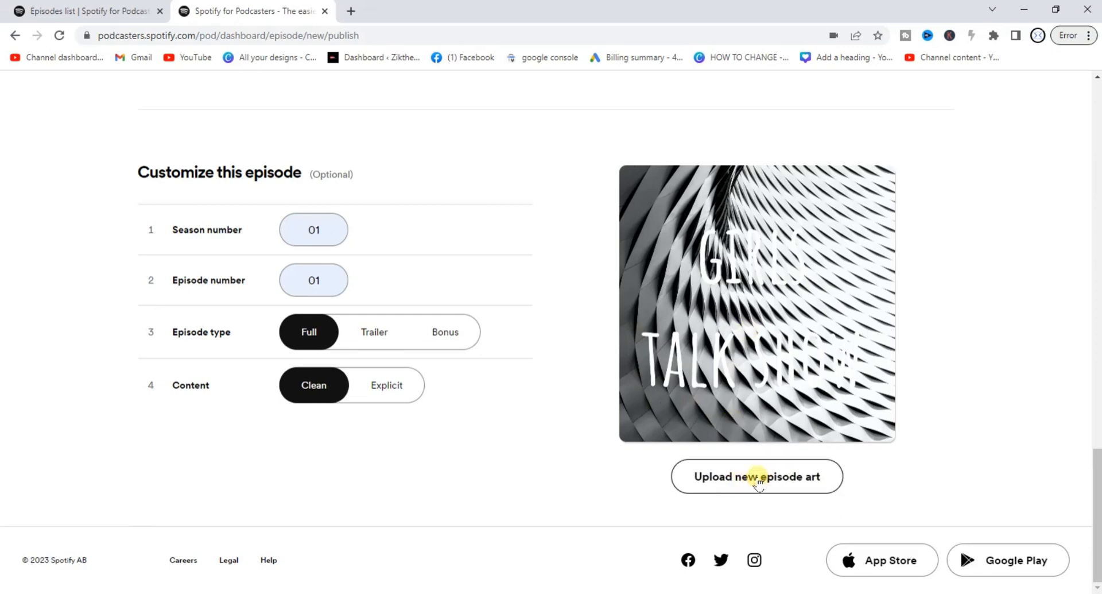
click(758, 477)
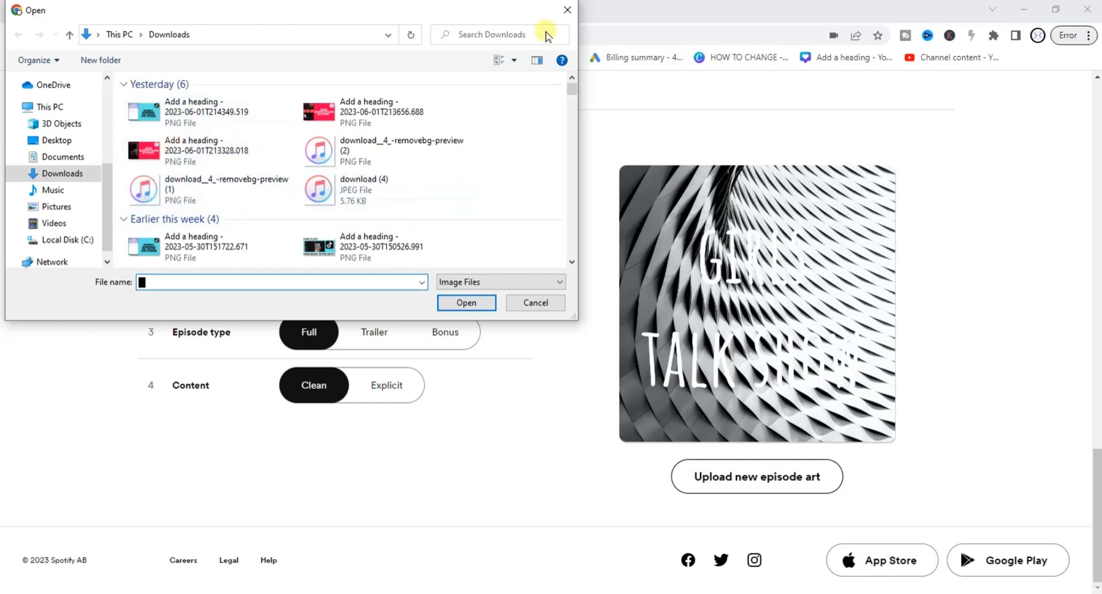
click(571, 8)
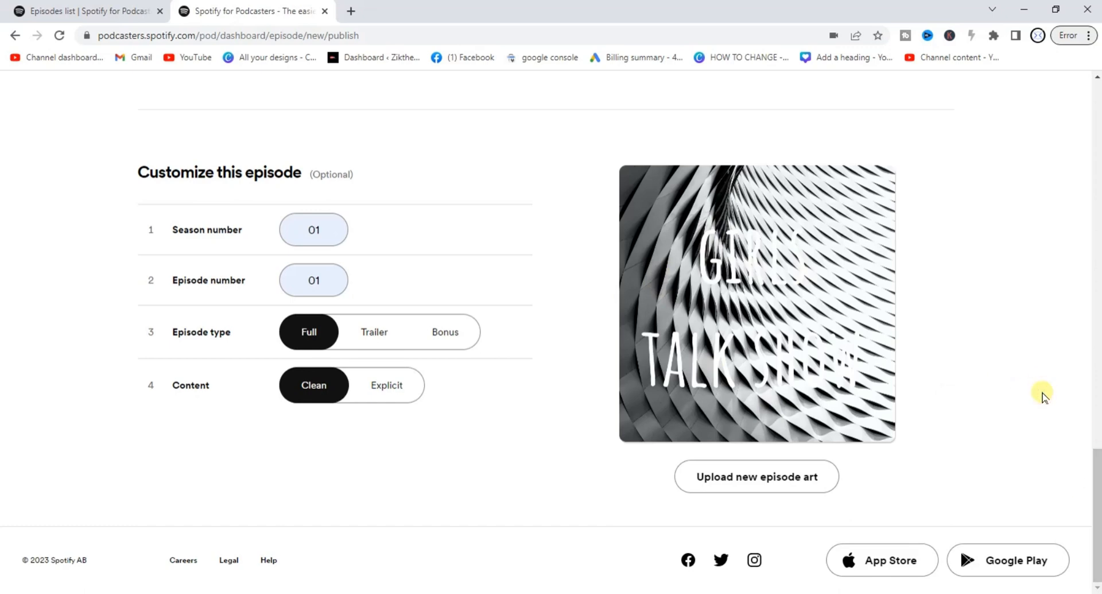
Publish the "talk like a man" episode now without sharing it, and open the podcast's list of episodes.
scroll(1043, 396, up, 10)
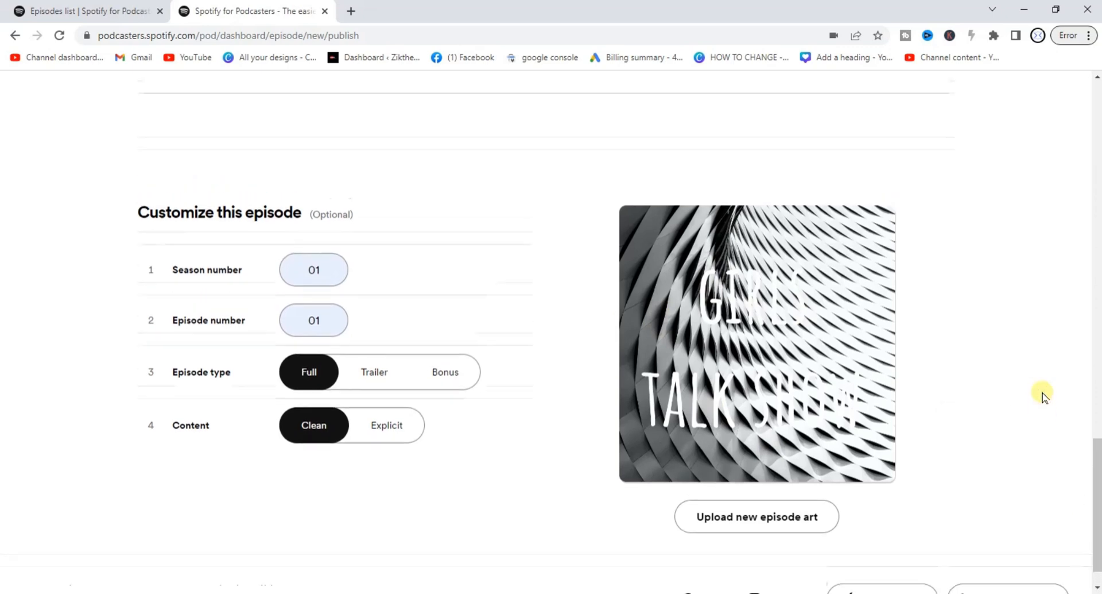
scroll(1043, 396, up, 10)
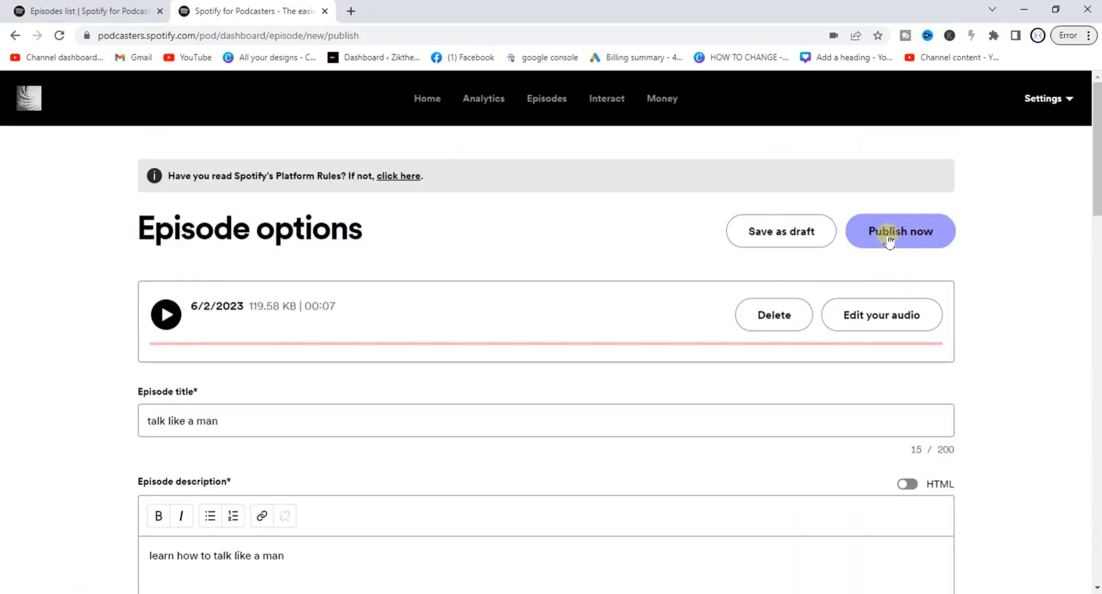
click(938, 235)
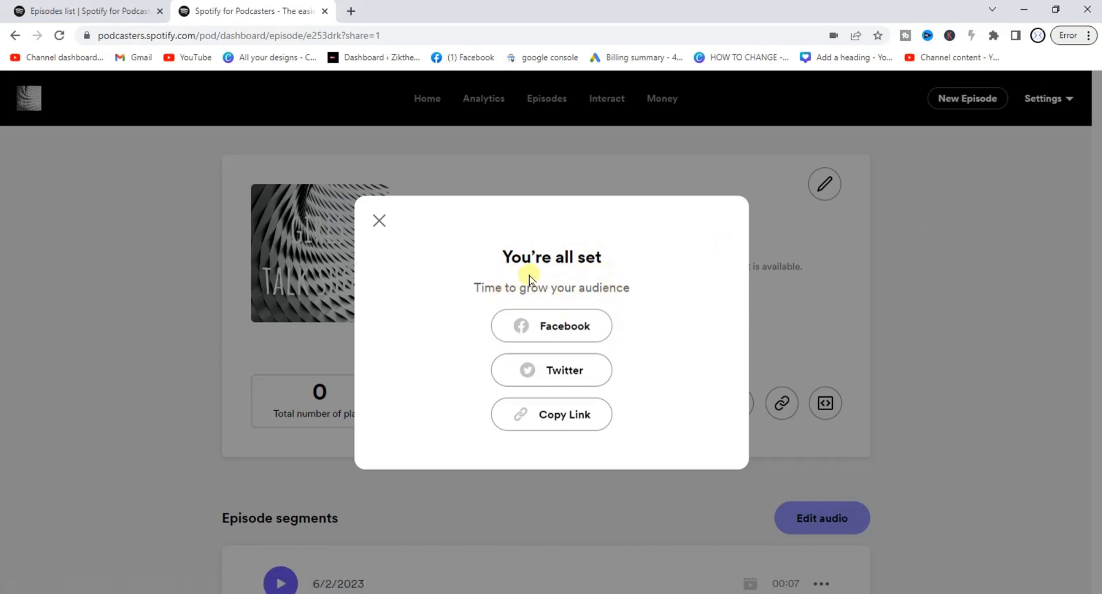
click(379, 221)
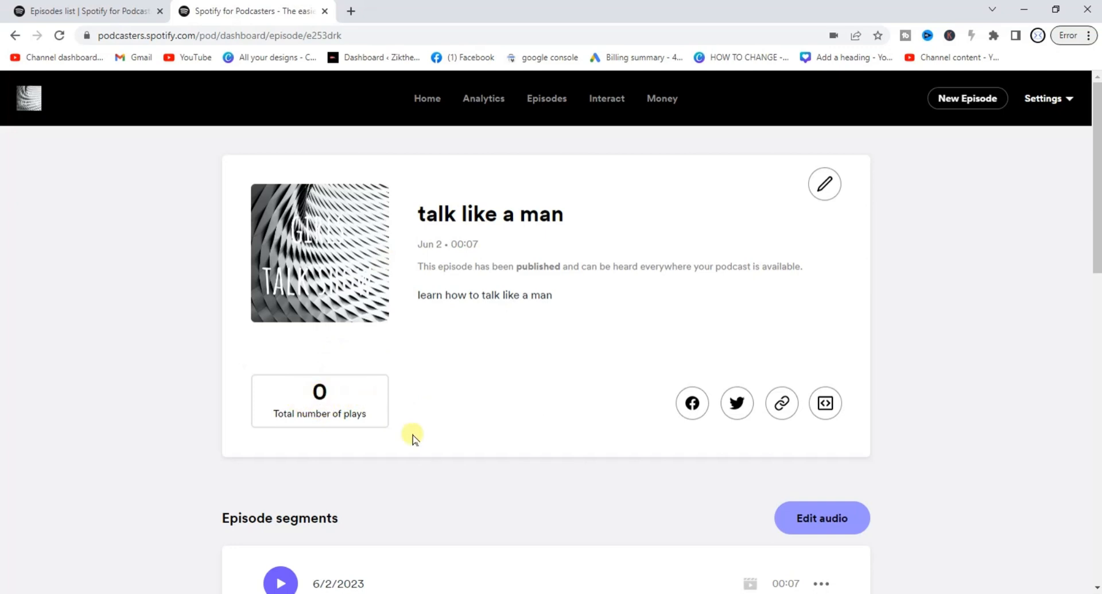
click(547, 99)
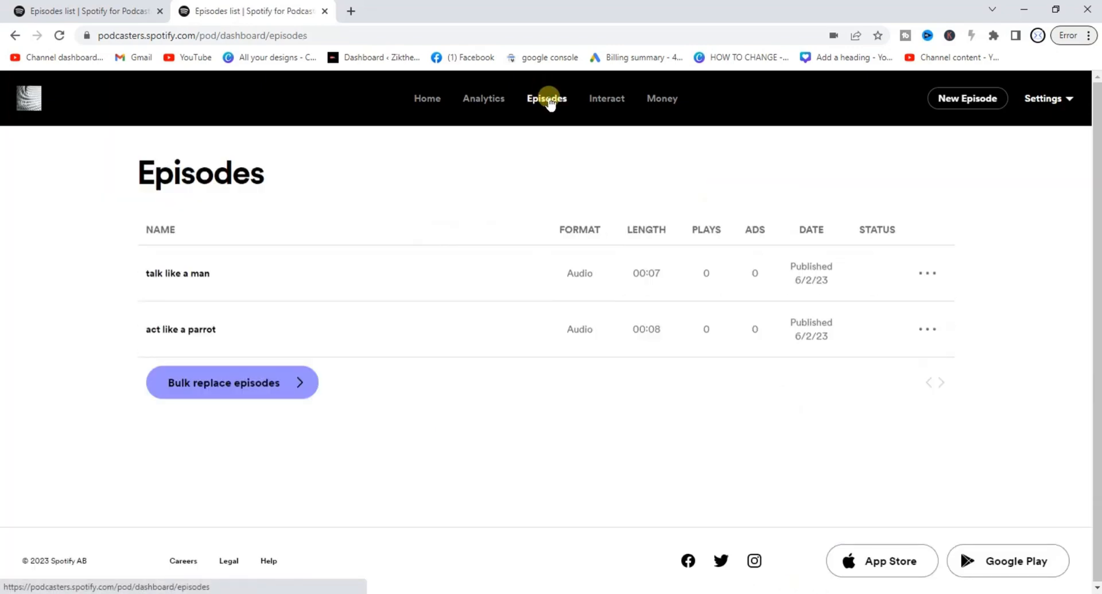